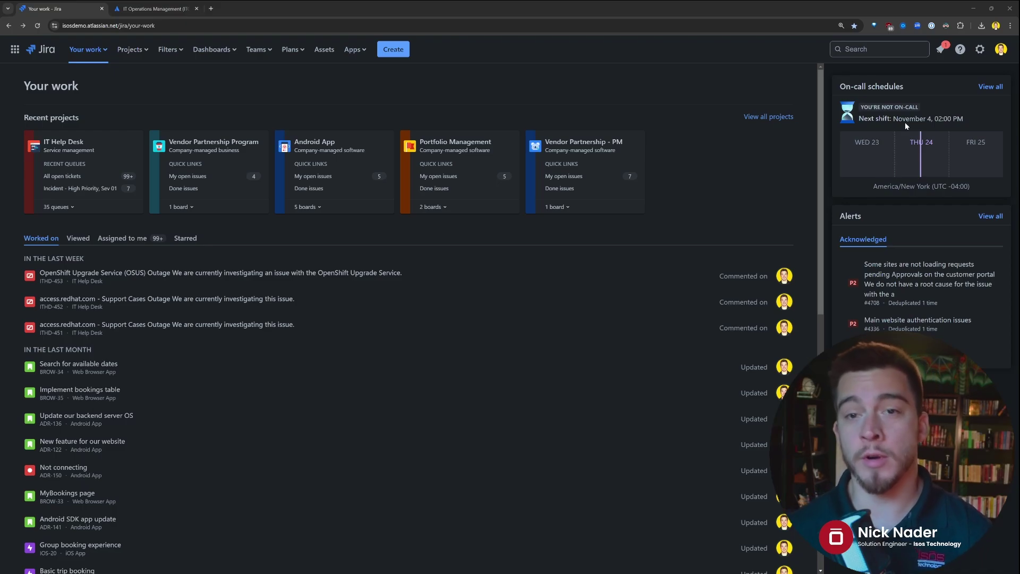
# Pick Web Services Team from the Teams menu and go to its on-call operations page.
pyautogui.click(897, 232)
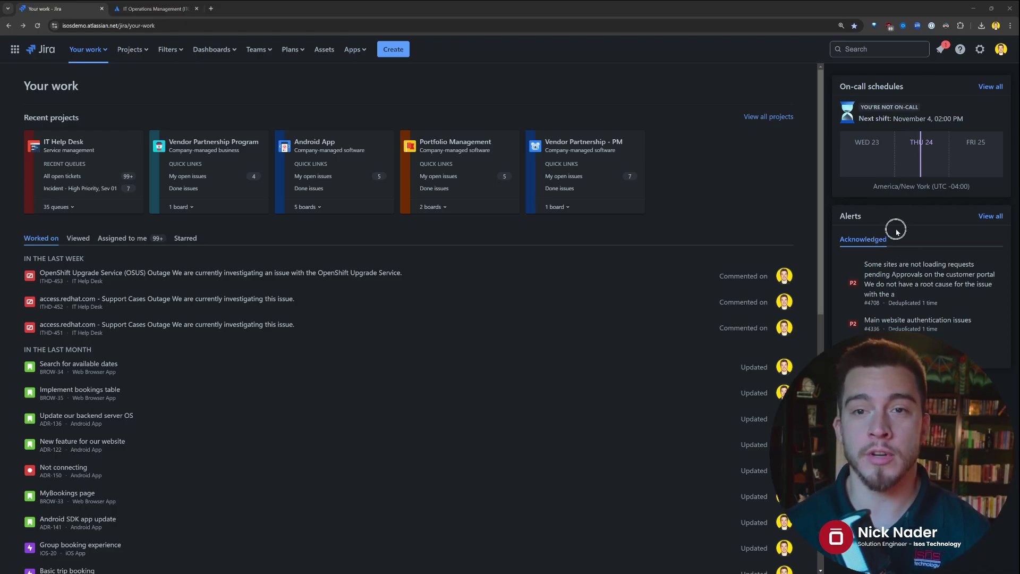
pyautogui.click(261, 50)
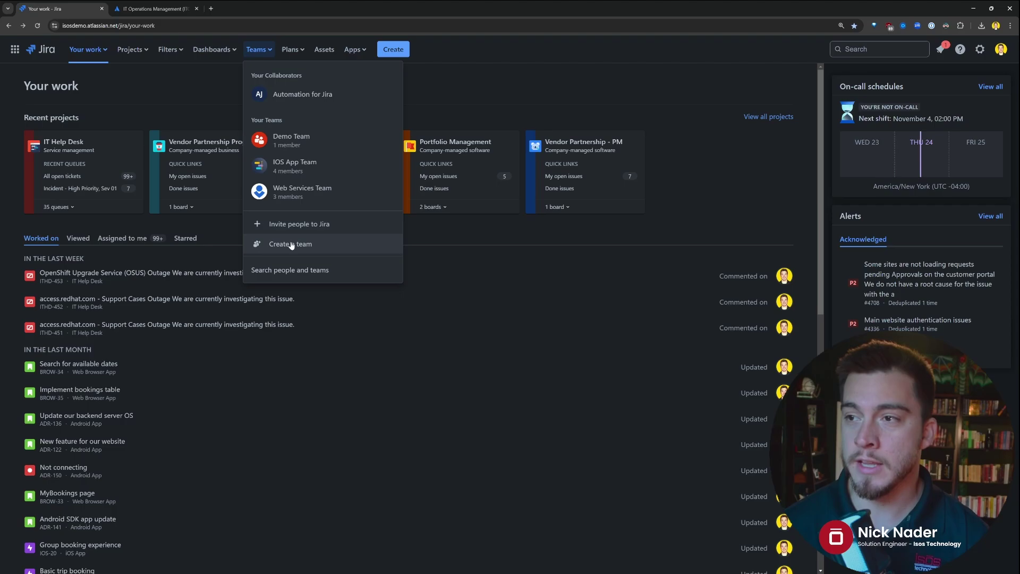
pyautogui.click(288, 192)
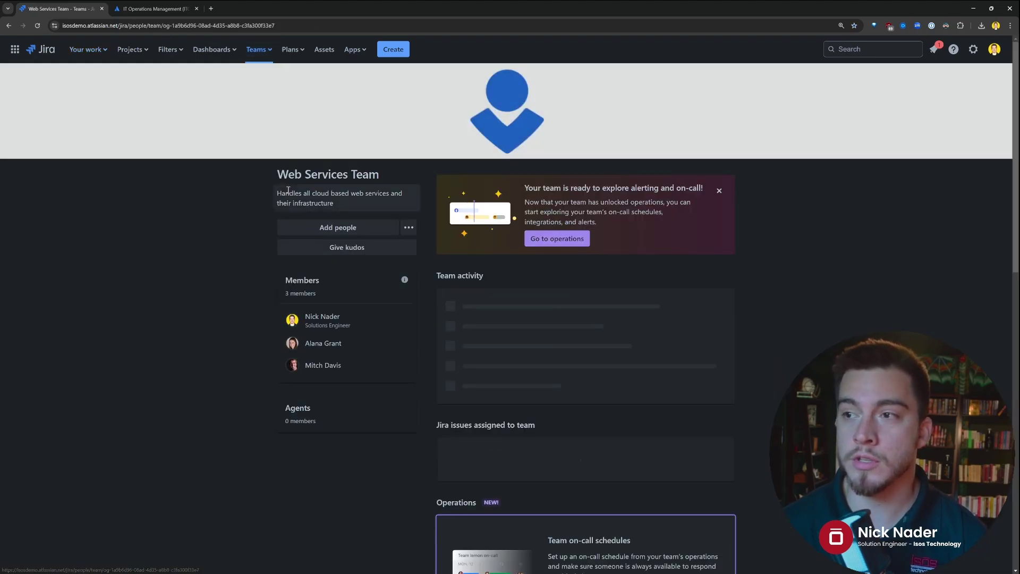
pyautogui.scroll(-5, 410, 212)
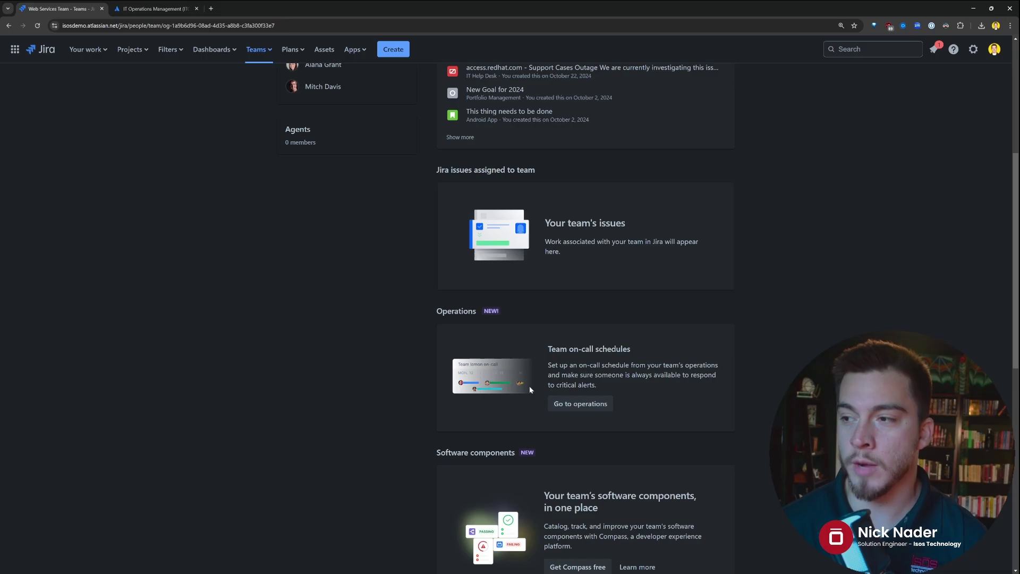
pyautogui.click(579, 405)
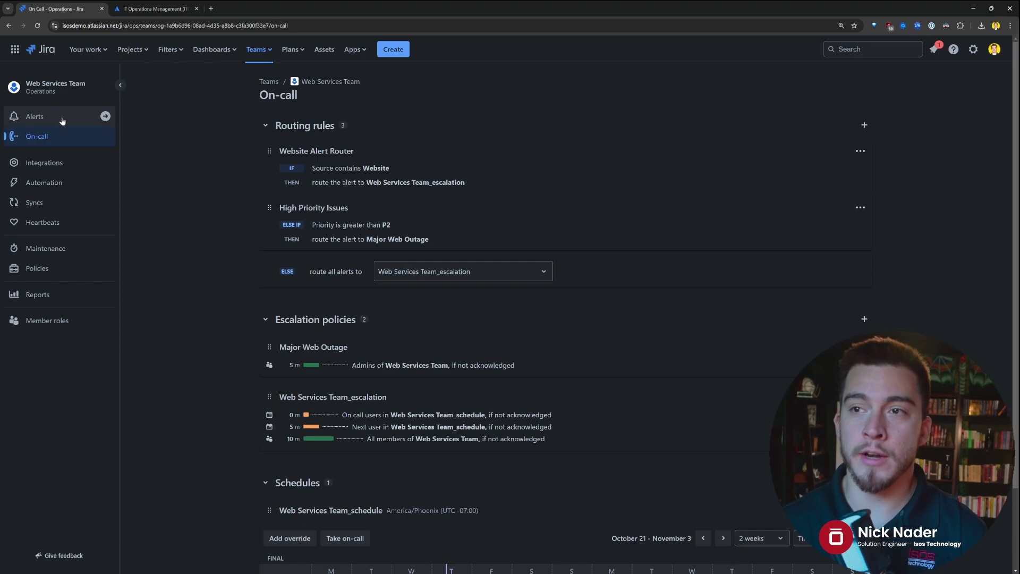
# View the team's alerts in AI view, then detail view with the Cloudflare configuration delays alert.
pyautogui.click(102, 115)
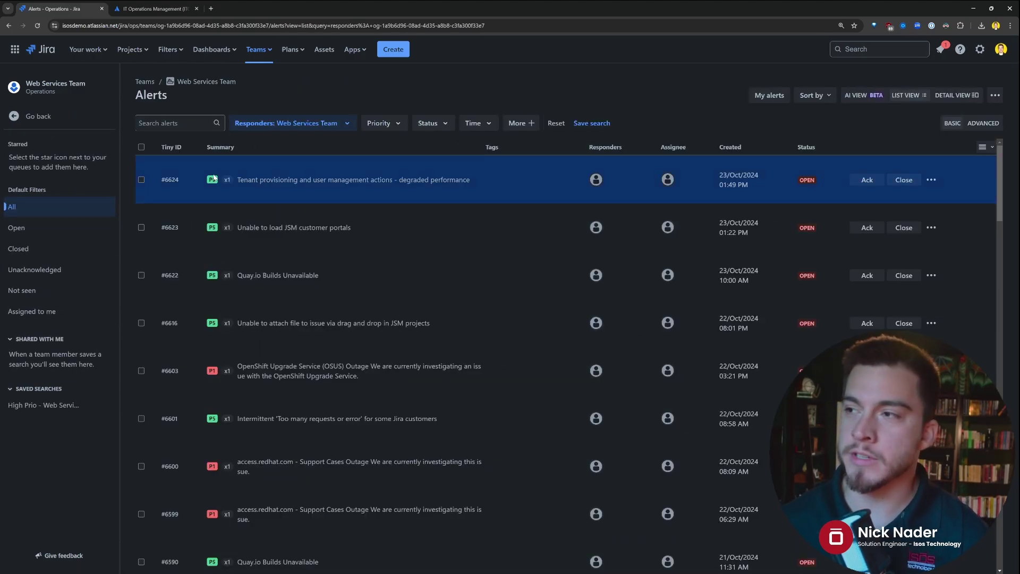
pyautogui.click(864, 96)
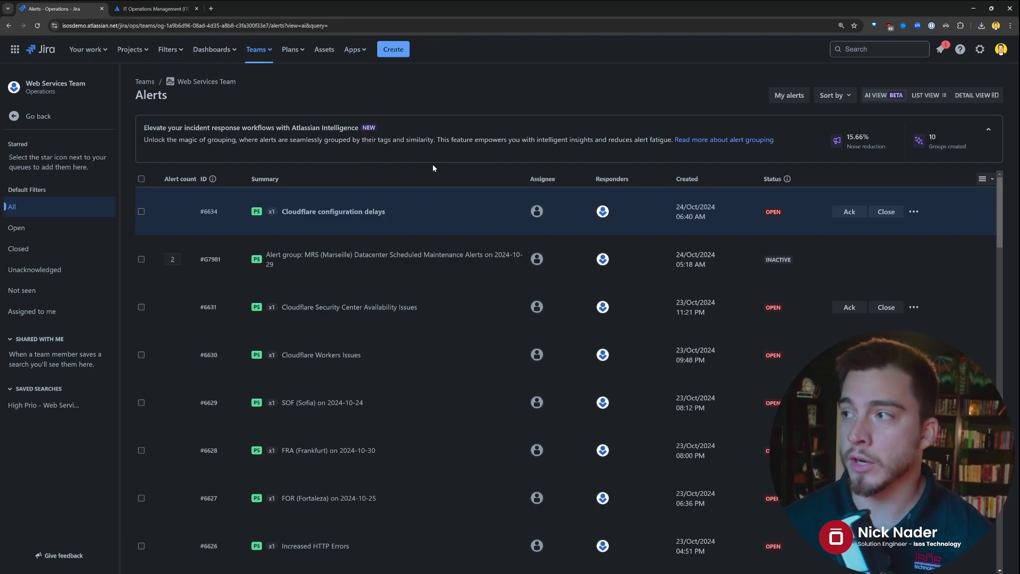
pyautogui.click(967, 96)
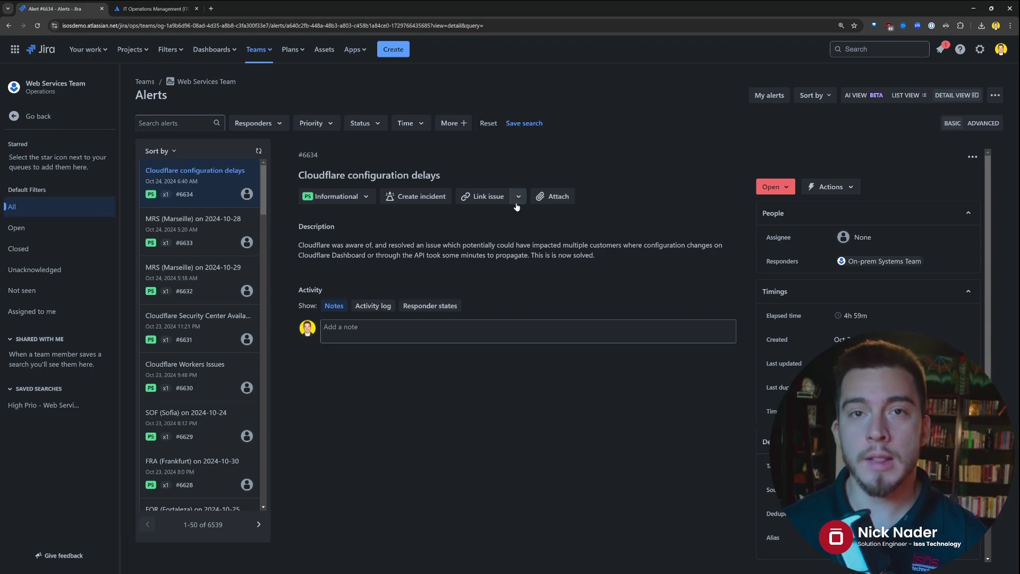
pyautogui.click(64, 122)
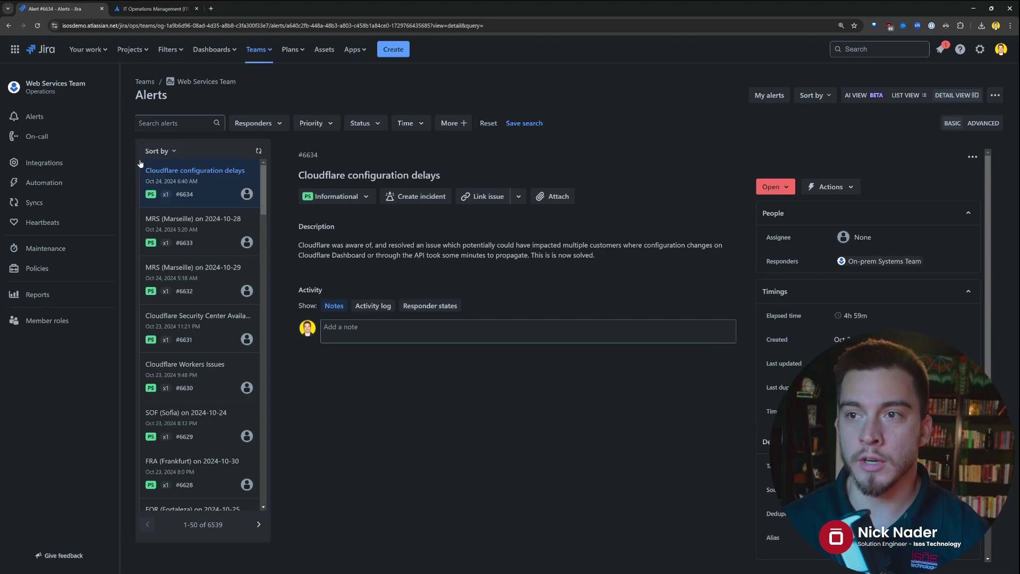
# Return to the team's On-call page and scroll down to the escalation policies and schedule.
pyautogui.click(41, 136)
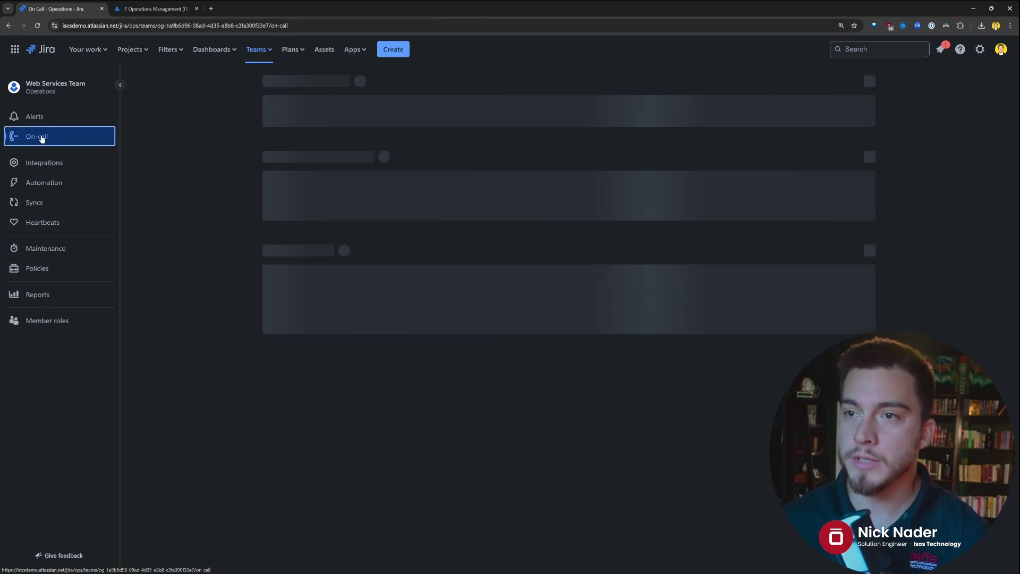
pyautogui.scroll(-1, 230, 201)
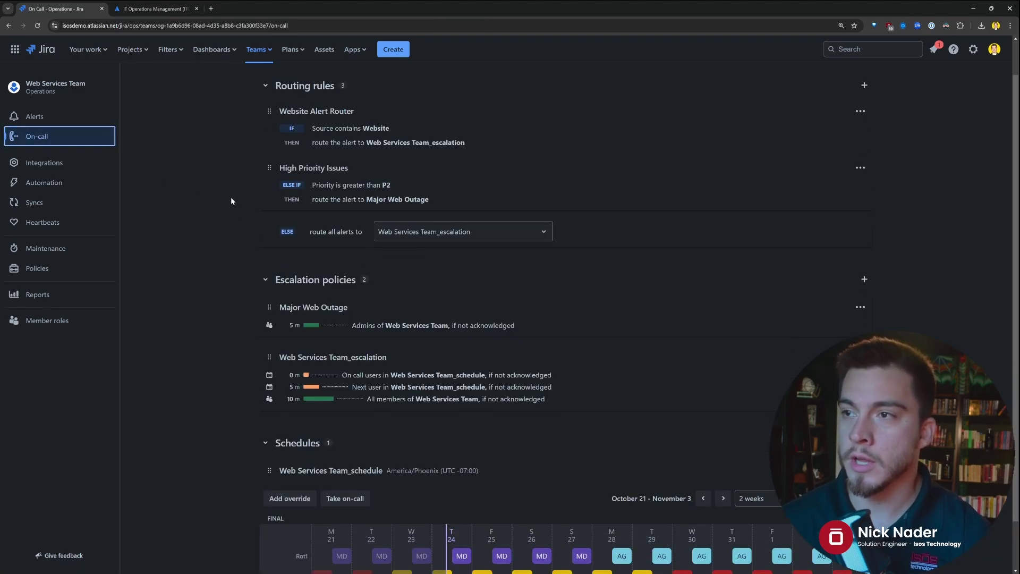
pyautogui.scroll(1, 230, 201)
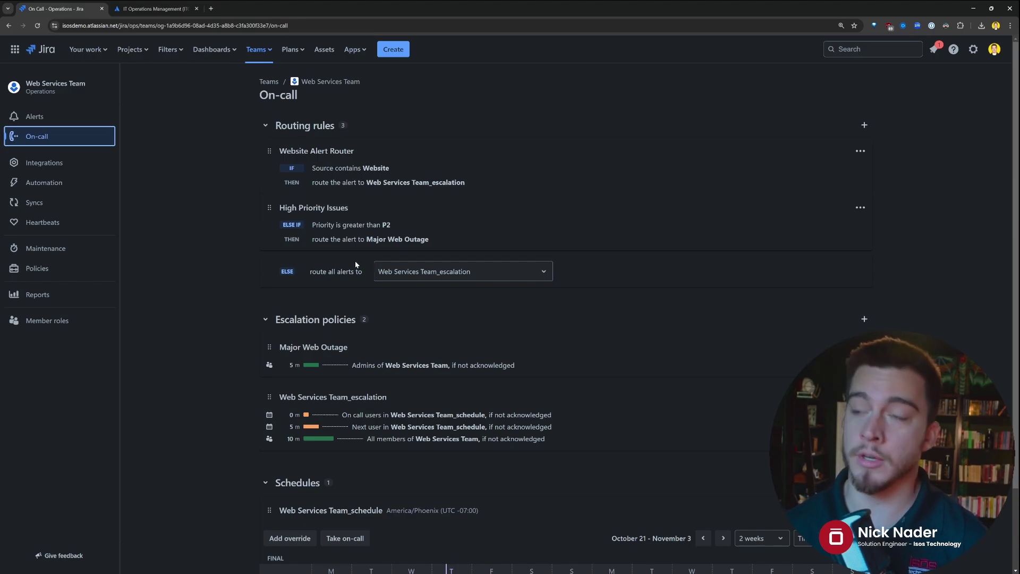
pyautogui.scroll(-2, 355, 264)
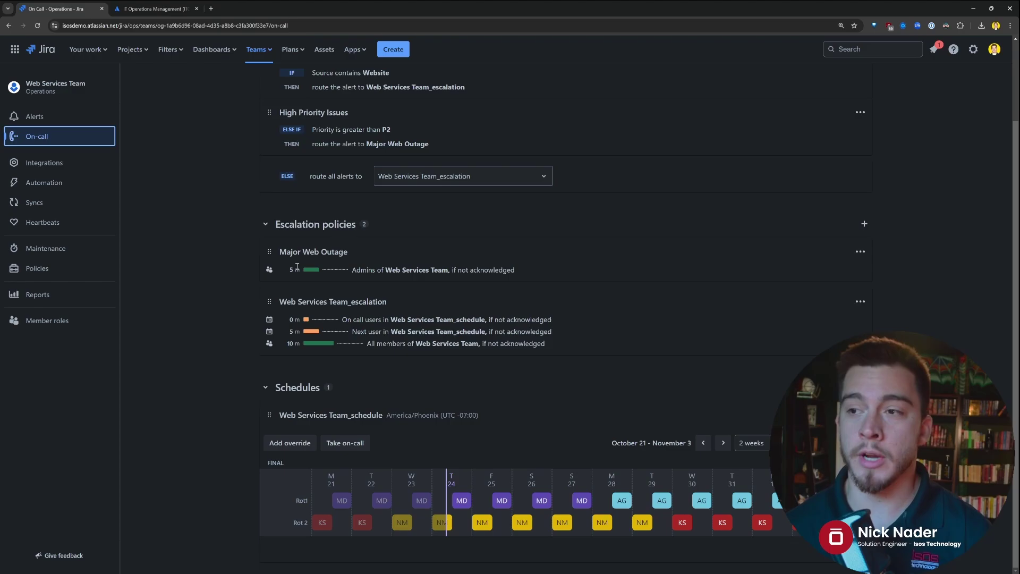
# Inspect the Web Services Team_escalation policy's 0, 5 and 10-minute steps, dismissing the shift tip.
pyautogui.click(297, 267)
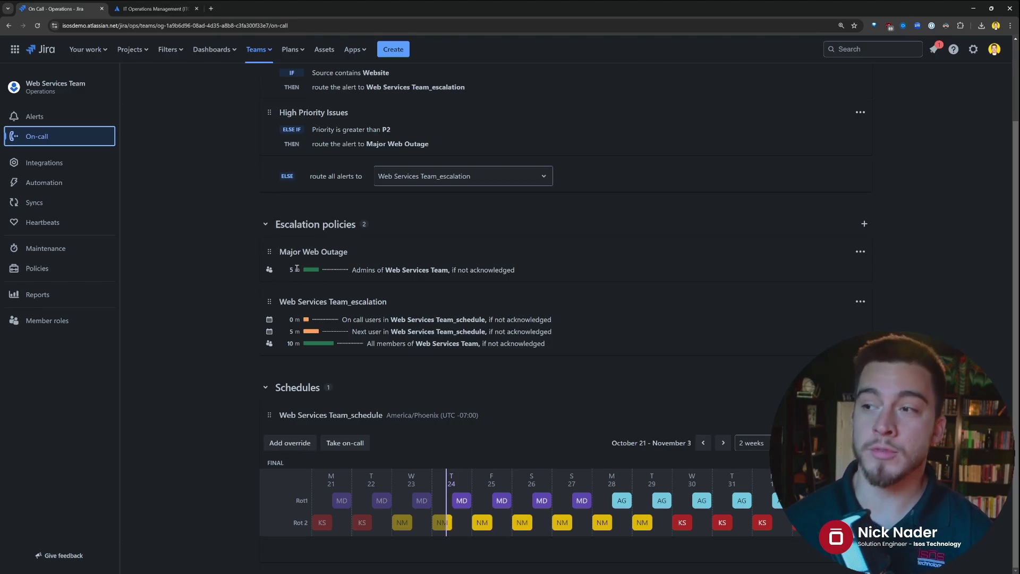
pyautogui.click(313, 252)
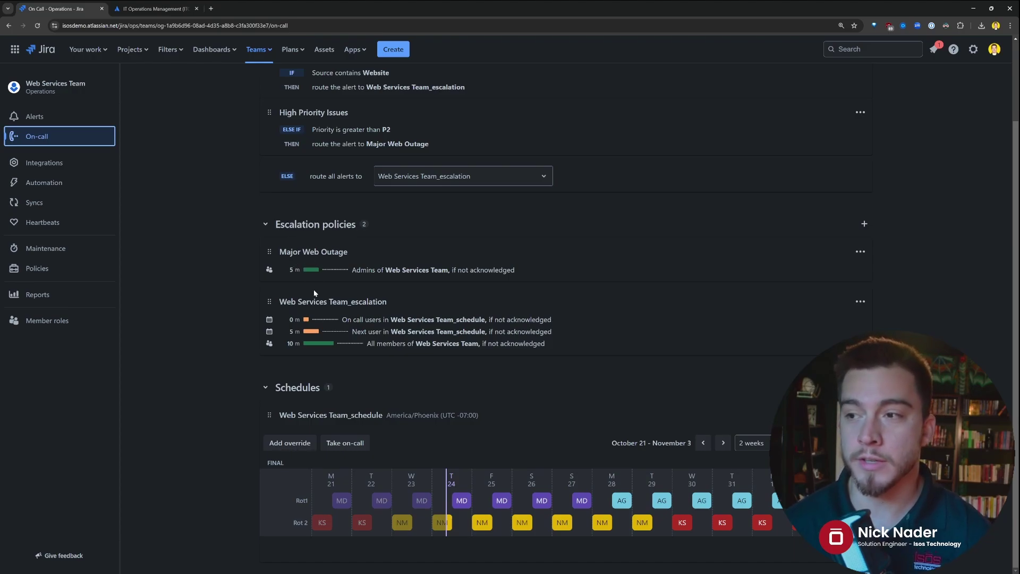
pyautogui.click(315, 301)
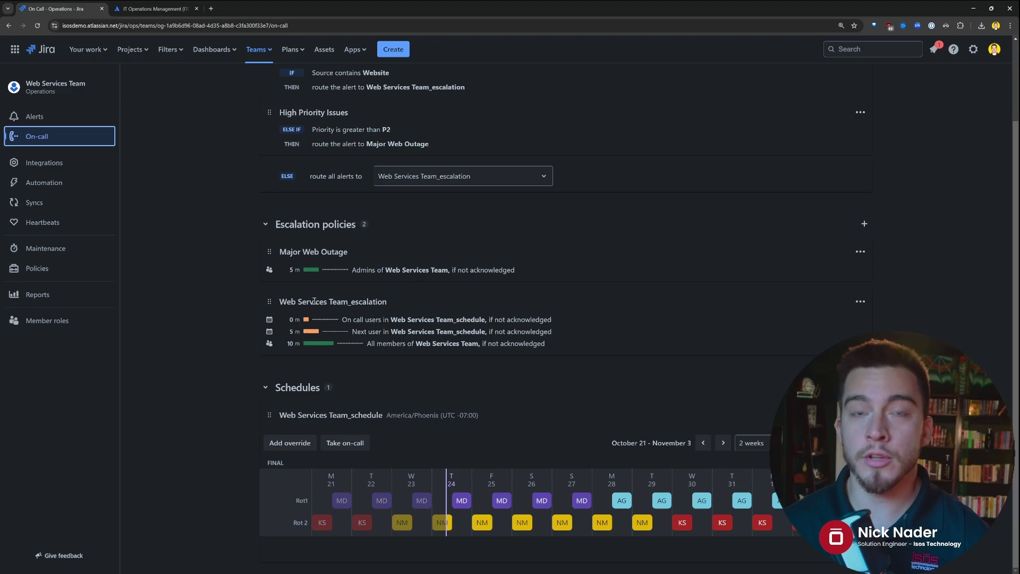
pyautogui.click(366, 318)
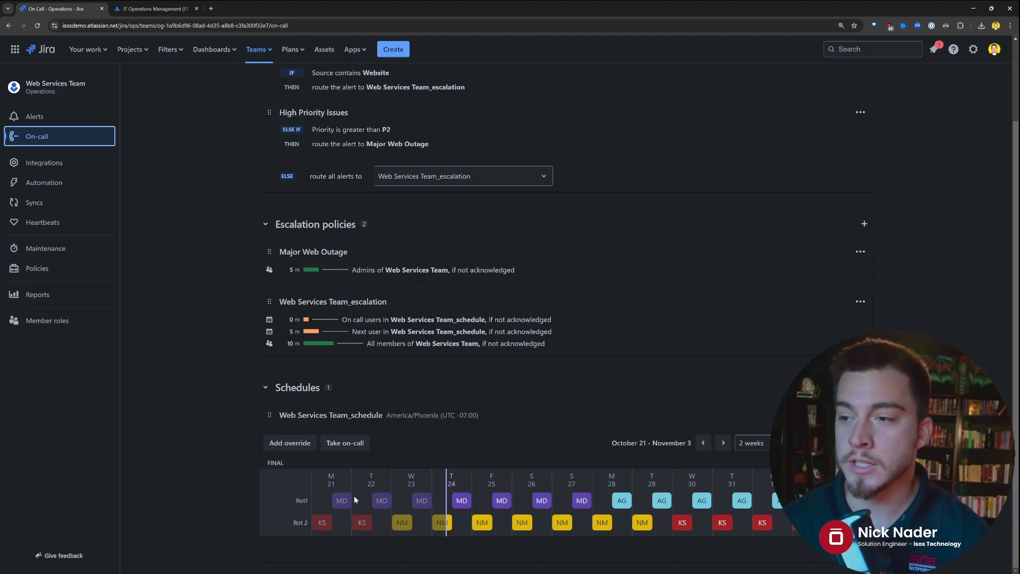
pyautogui.click(419, 475)
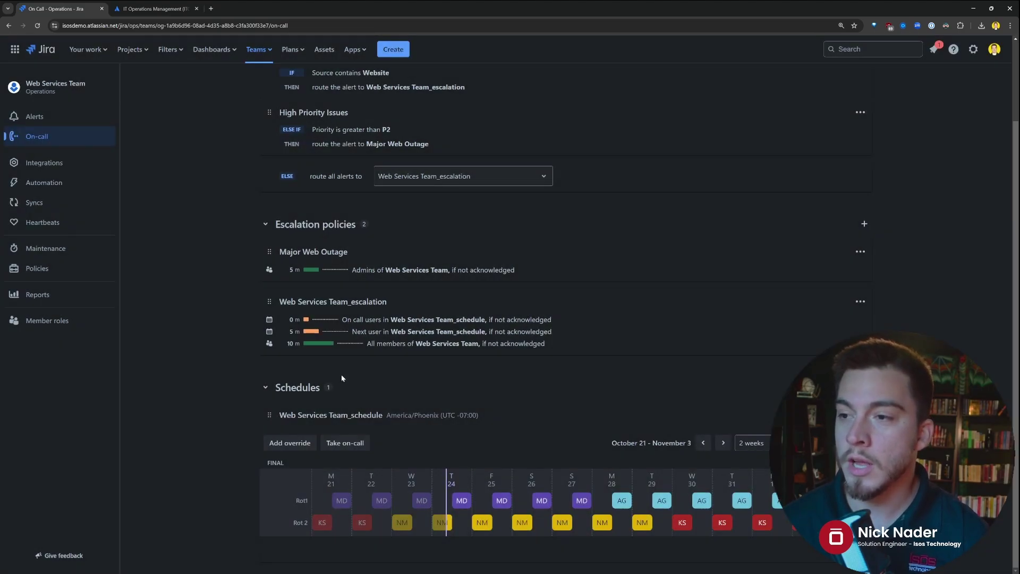
pyautogui.click(315, 333)
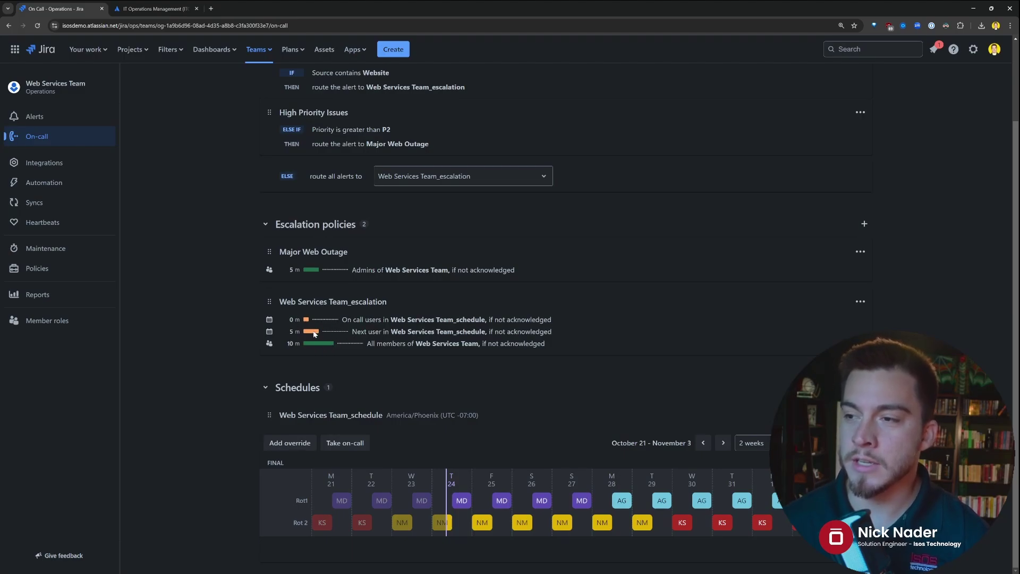
pyautogui.click(399, 331)
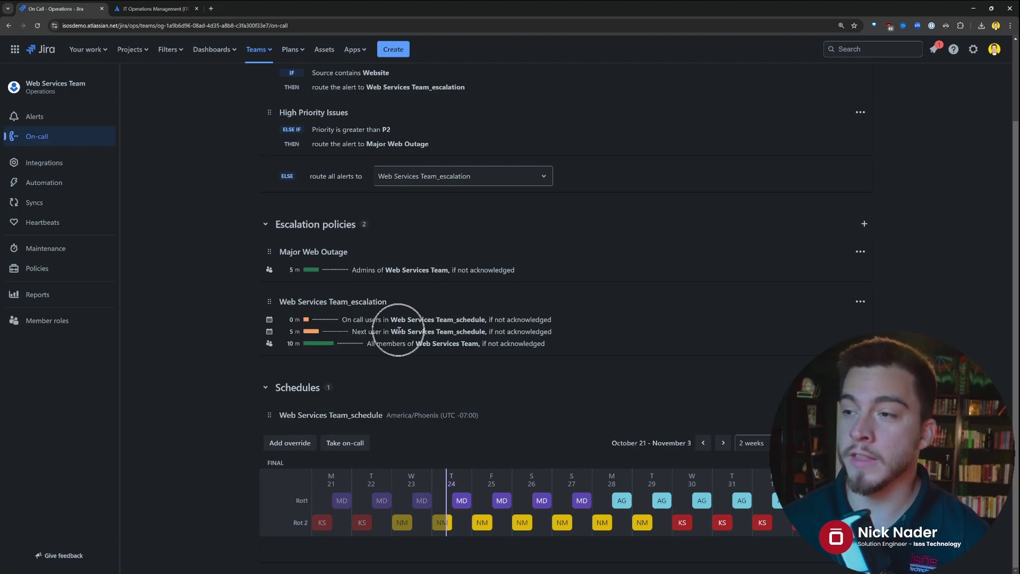
pyautogui.click(302, 342)
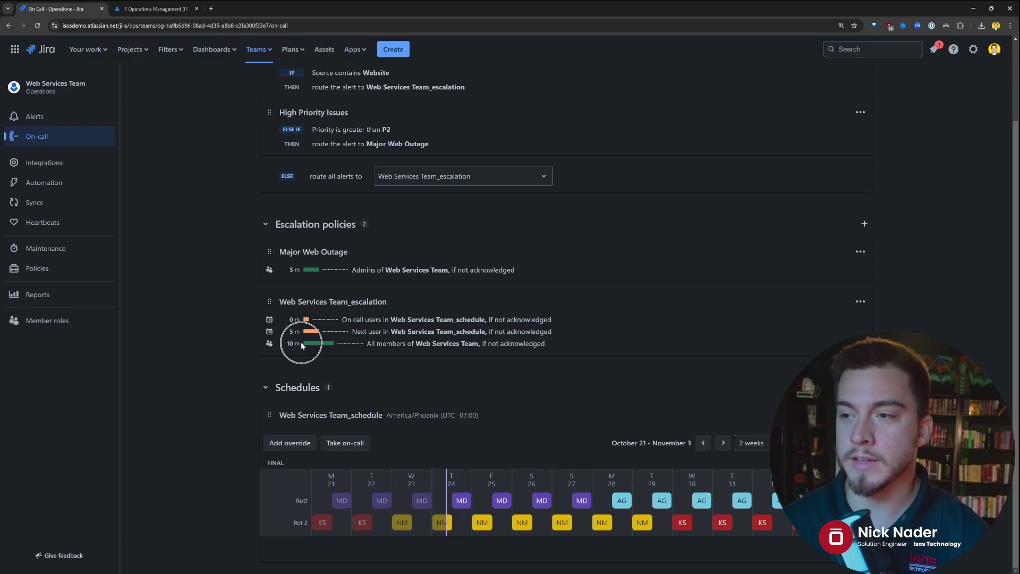
pyautogui.click(407, 344)
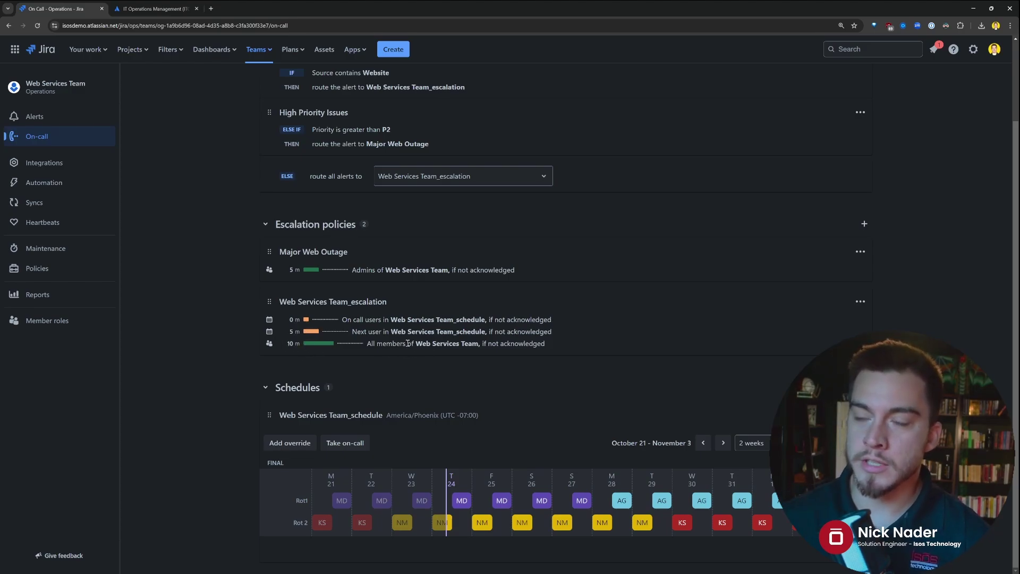
pyautogui.click(408, 343)
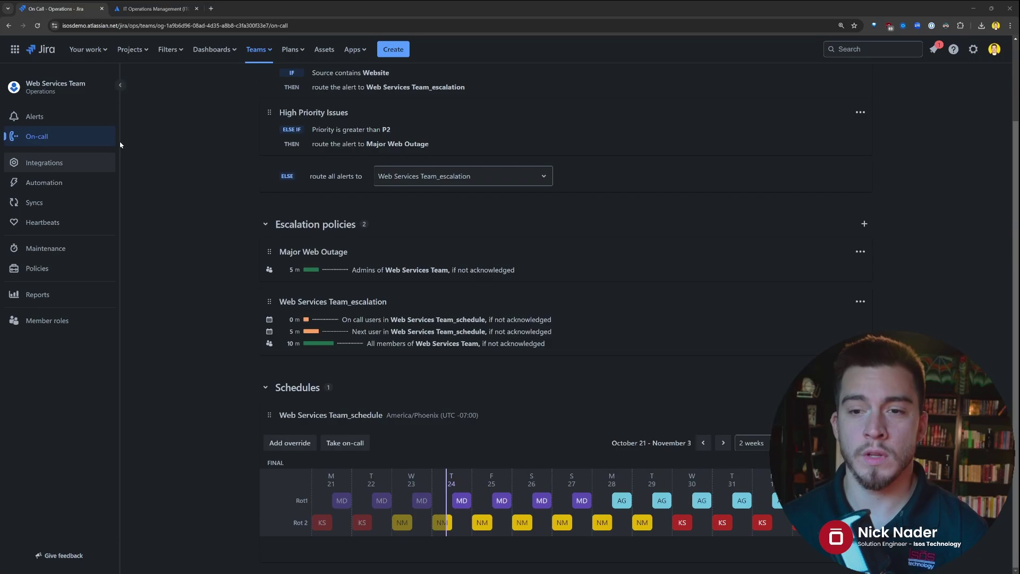
pyautogui.click(109, 163)
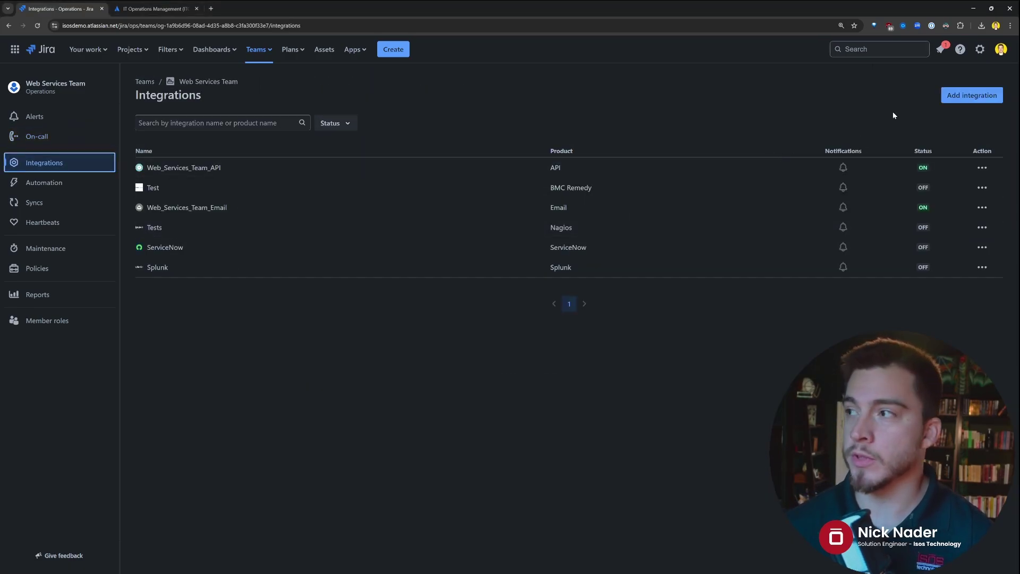
pyautogui.click(972, 95)
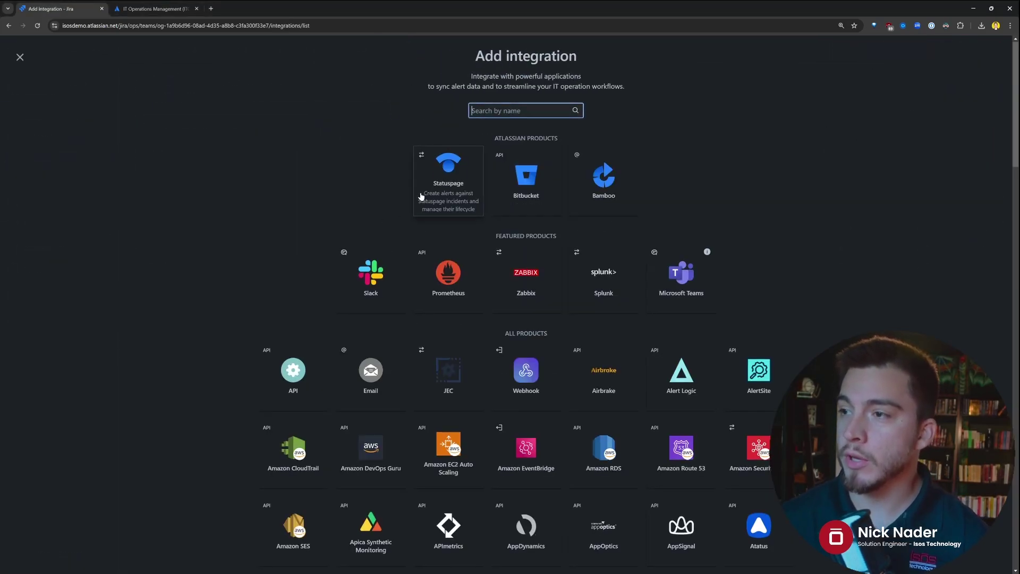
pyautogui.scroll(-3, 340, 218)
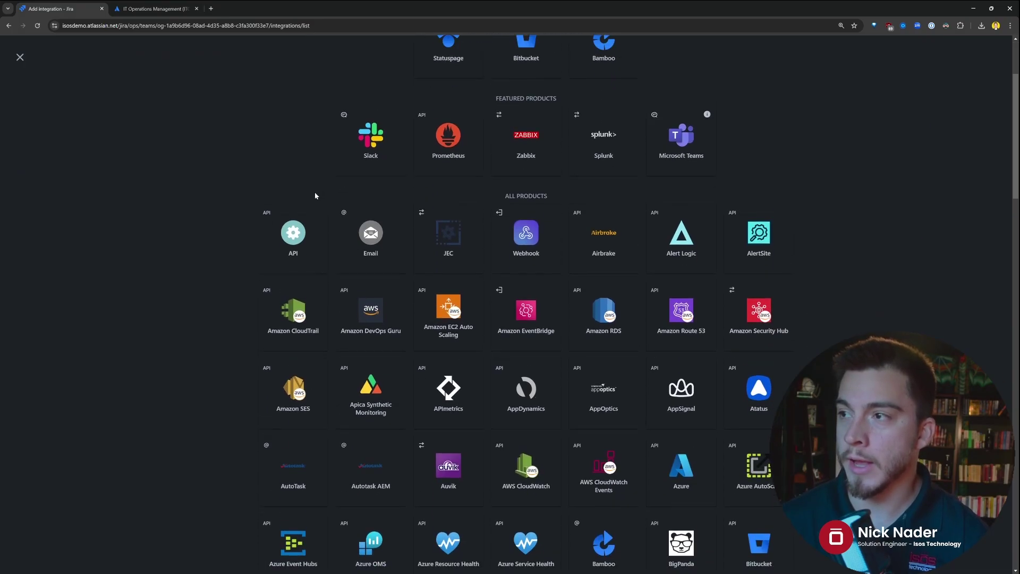
pyautogui.scroll(1, 315, 196)
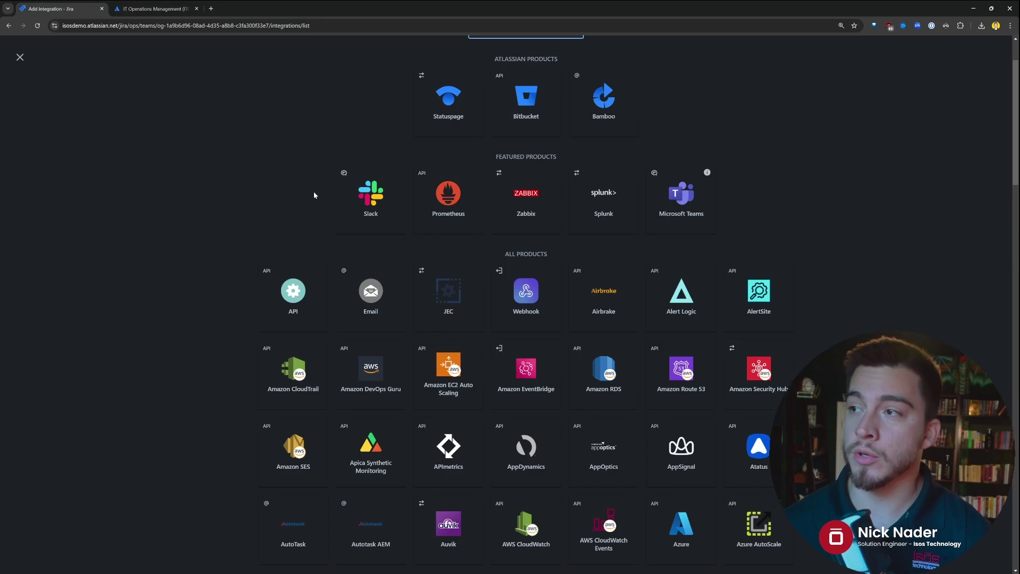
# Close the integration catalog and start a new sync, showing its Jira site choices.
pyautogui.click(19, 57)
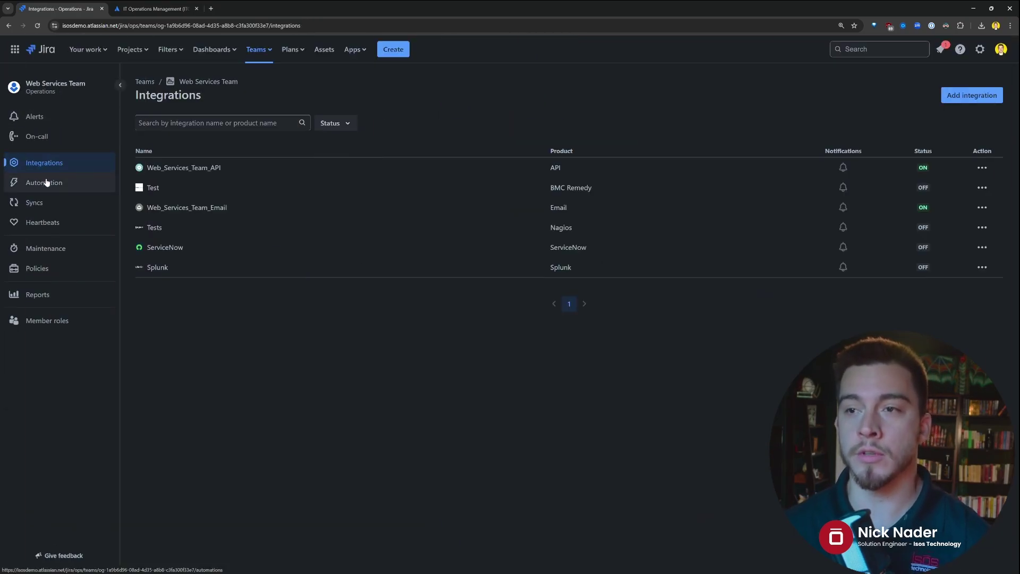
pyautogui.click(36, 202)
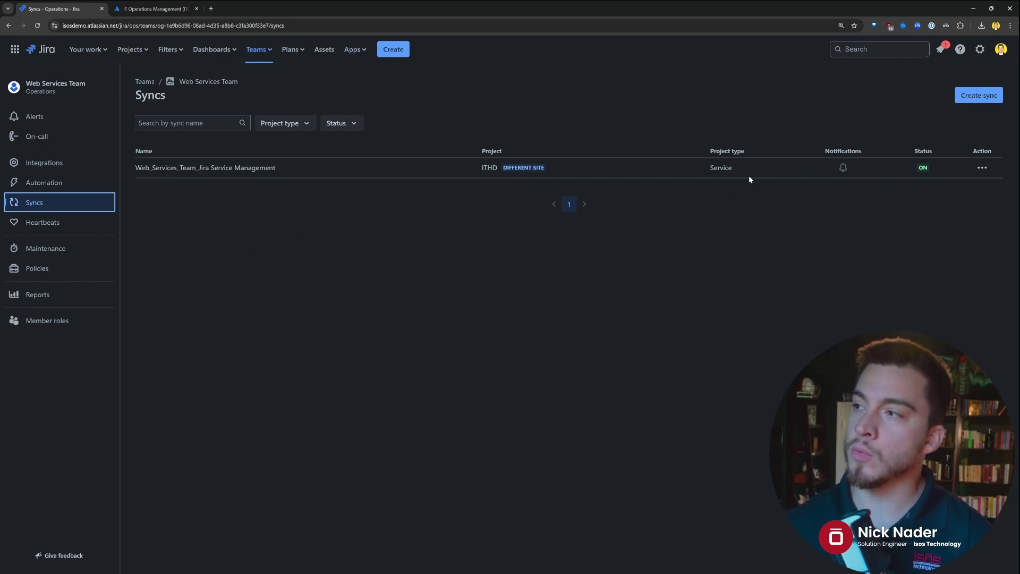
pyautogui.click(978, 95)
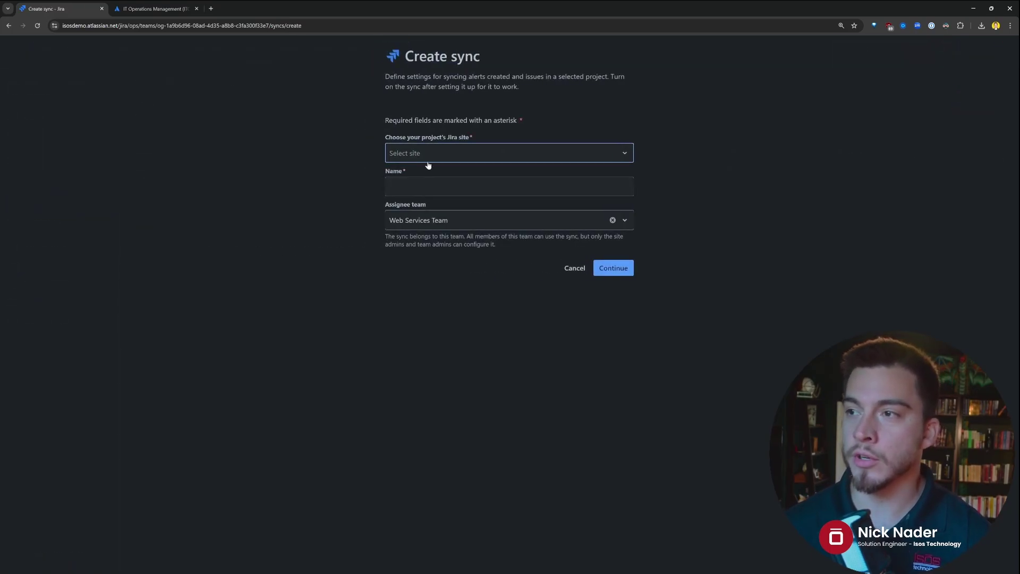
pyautogui.click(429, 154)
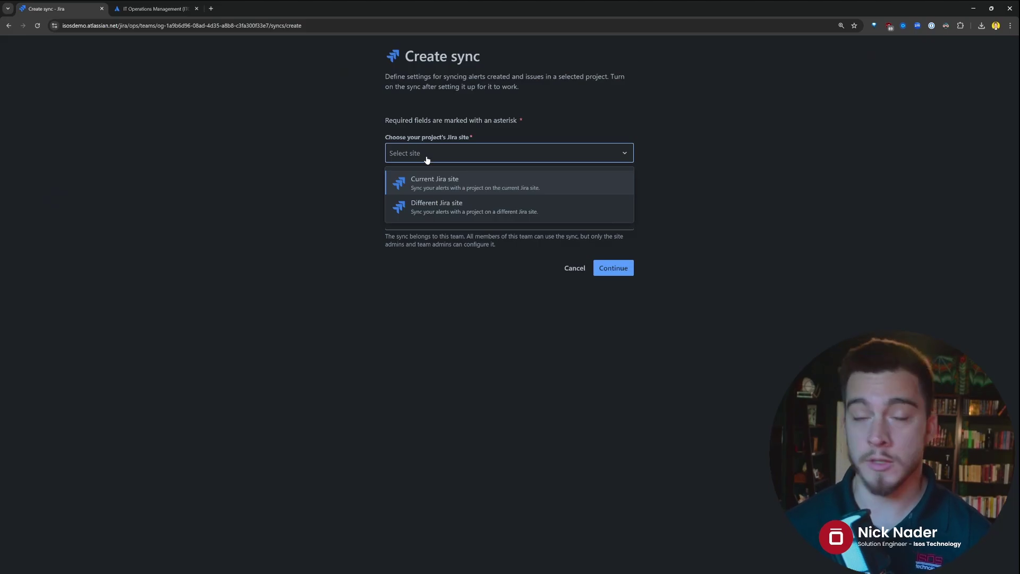
# Use the current Jira site, name the sync 'JSM Helpdesk Incidents', and select project IT Help Desk (ITHD).
pyautogui.click(437, 185)
pyautogui.click(428, 187)
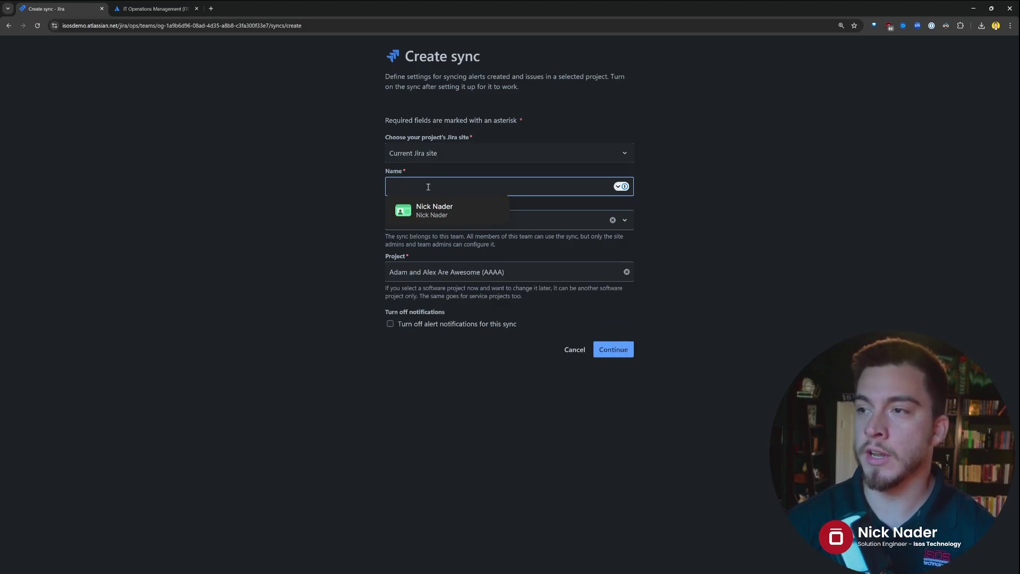
pyautogui.write('JSM Help')
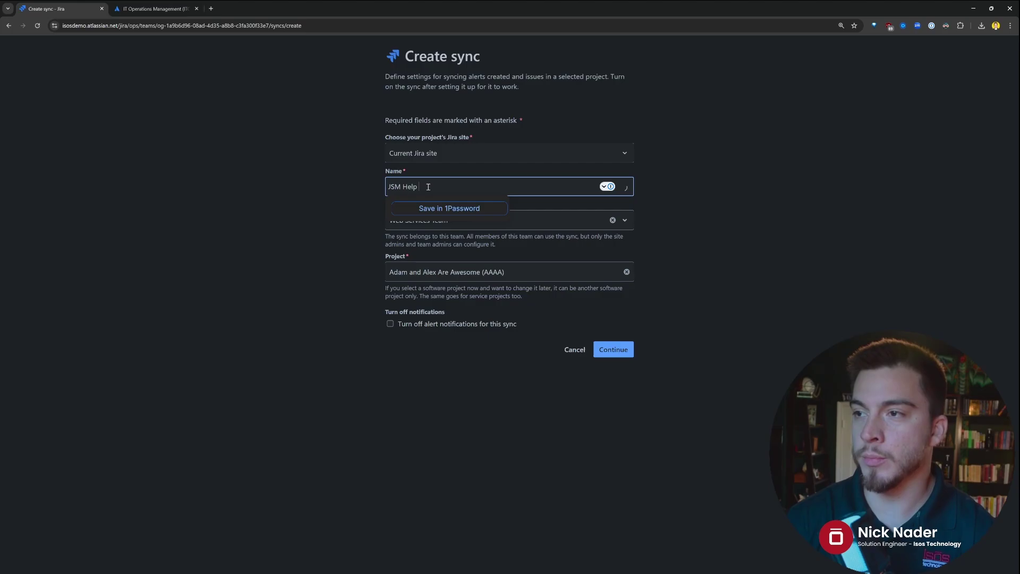
pyautogui.write('desk Incidents')
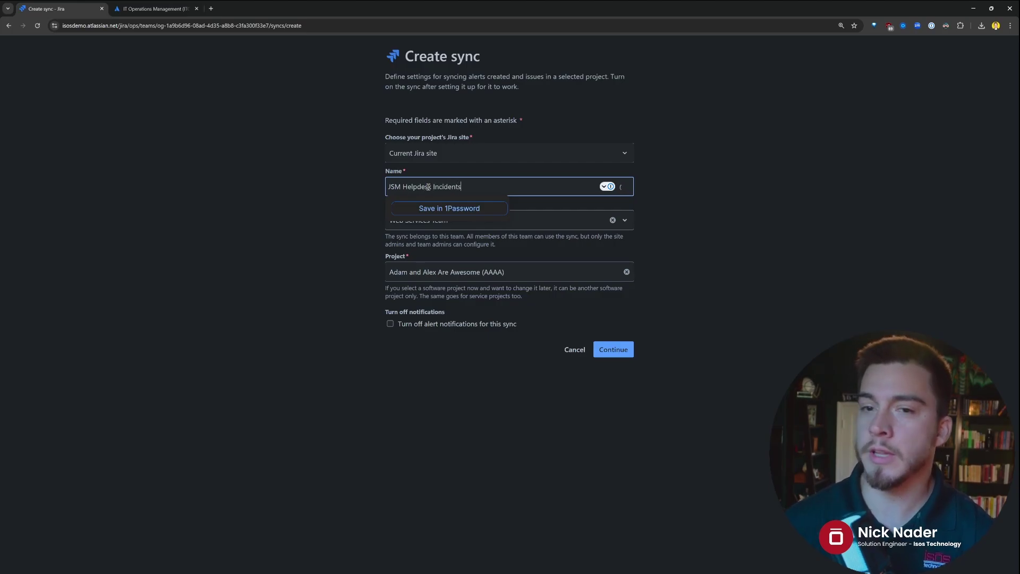
pyautogui.click(367, 229)
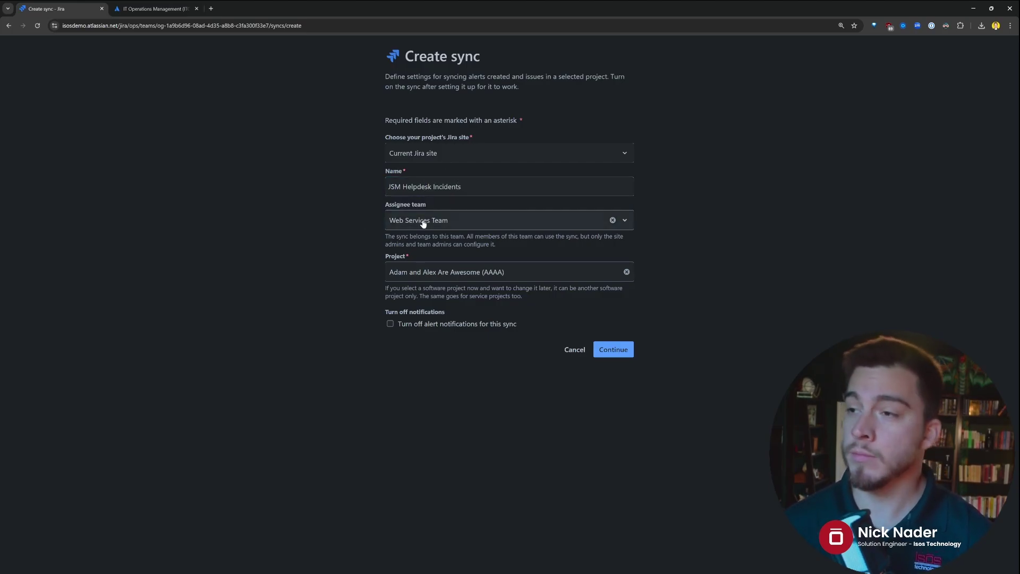
pyautogui.click(471, 272)
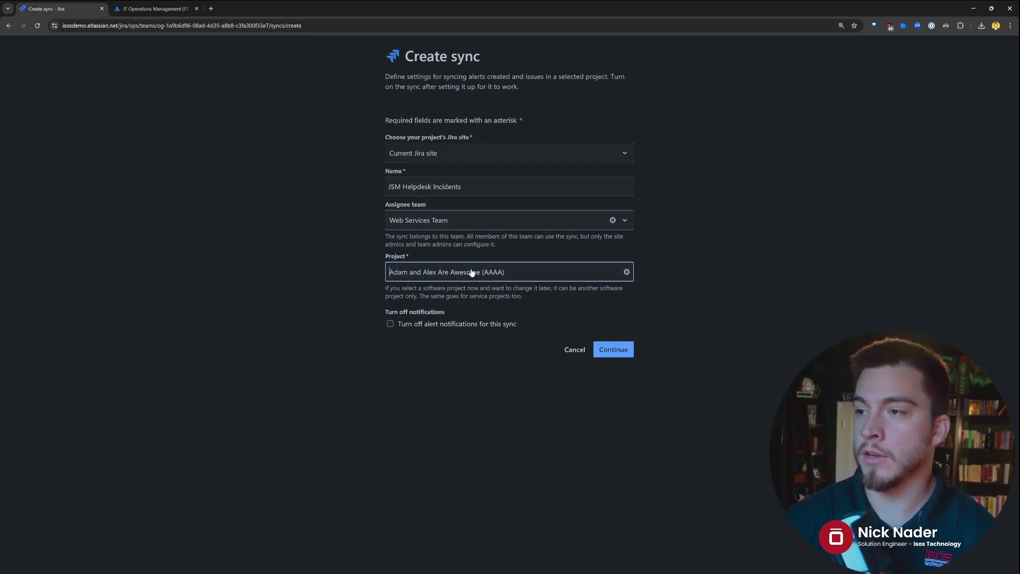
pyautogui.write('It')
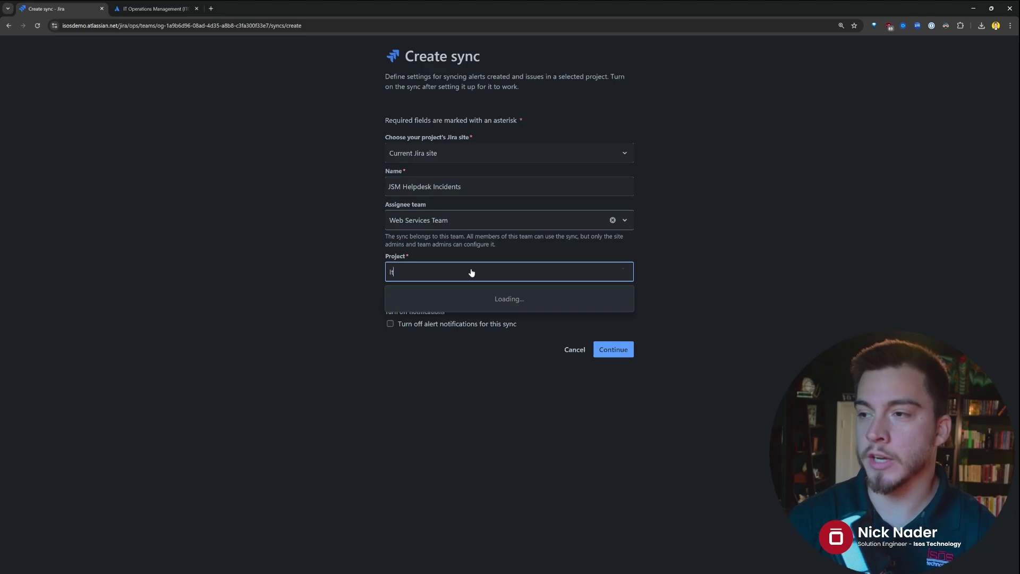
pyautogui.press('BackSpace')
pyautogui.write('T Help')
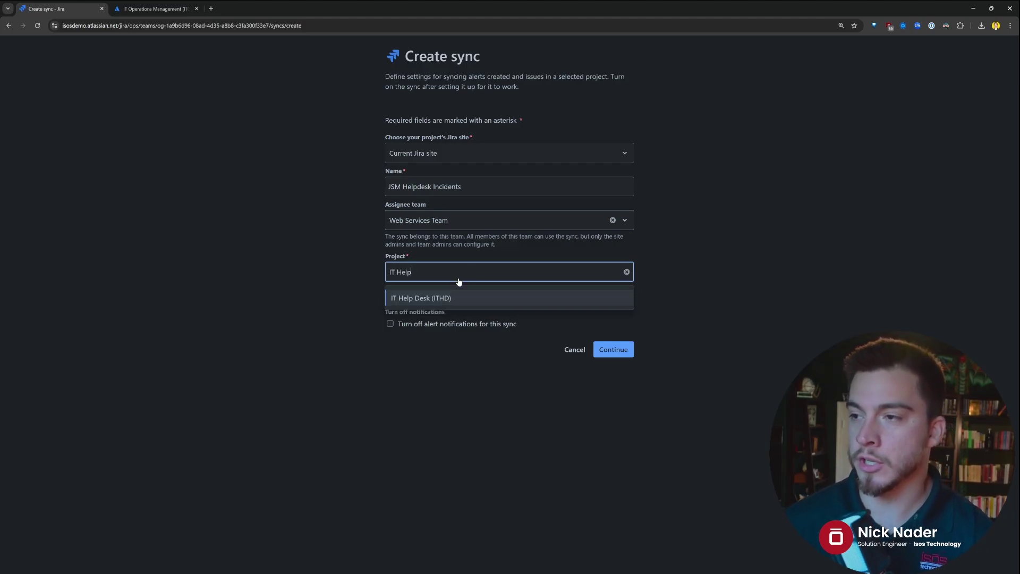
pyautogui.click(446, 300)
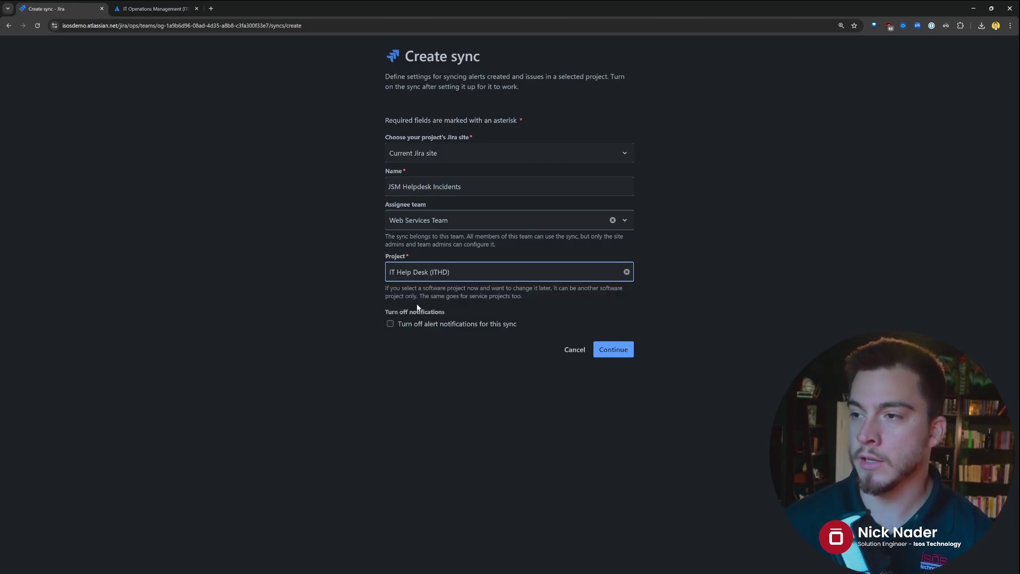
# Create the sync, then expand and review its alert-processing and alert-action rules.
pyautogui.click(609, 350)
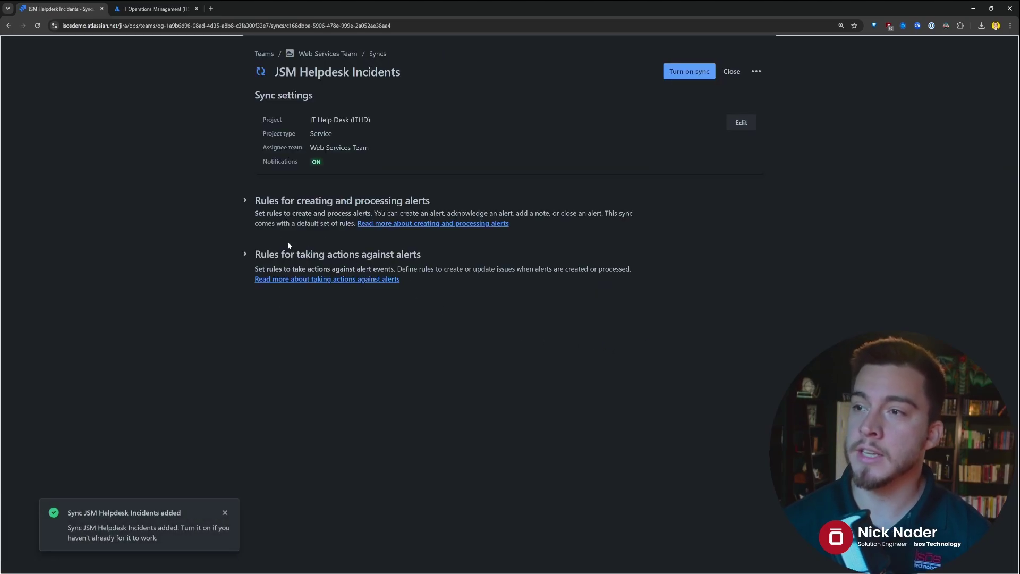
pyautogui.click(245, 201)
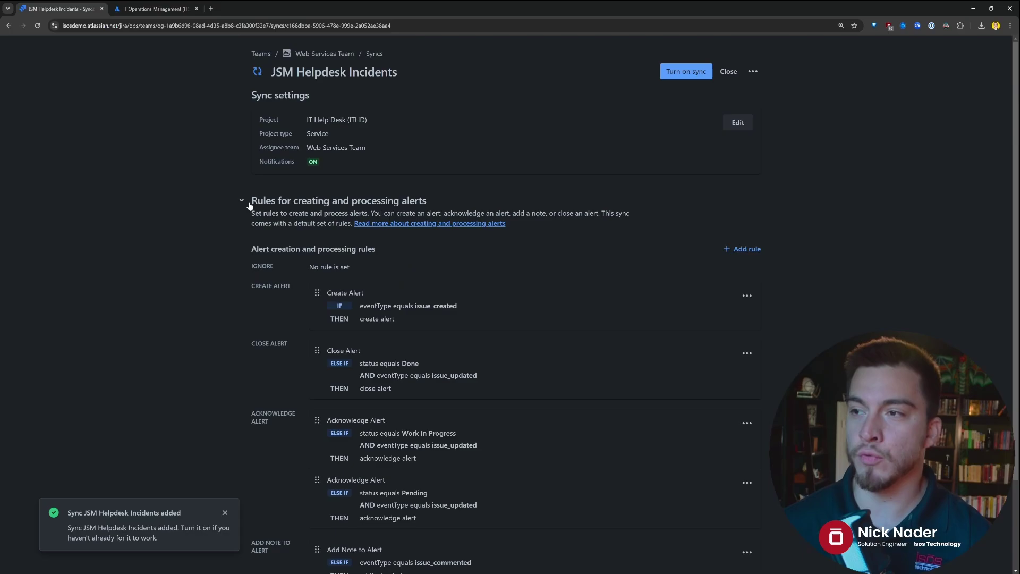
pyautogui.scroll(-2, 225, 213)
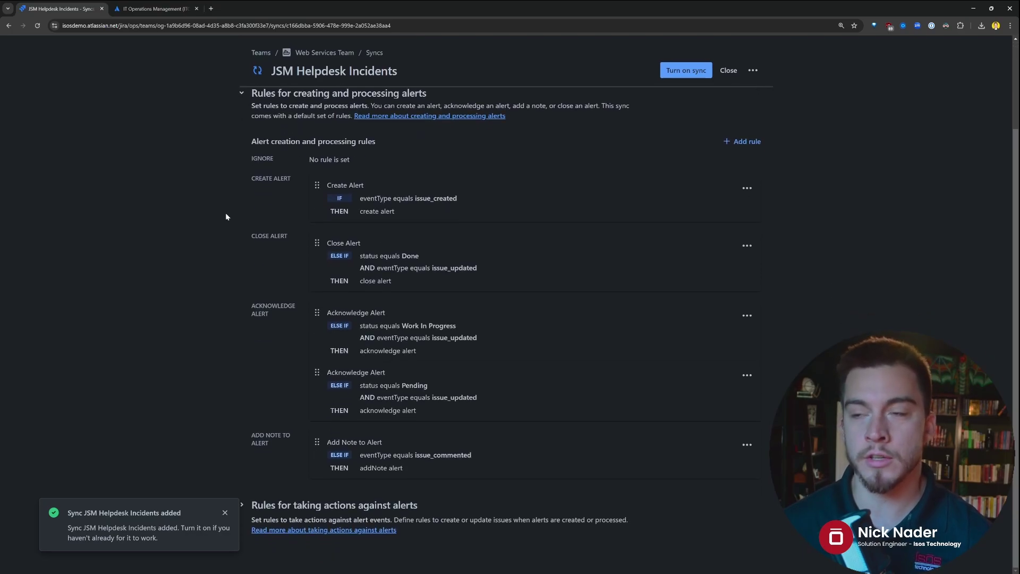
pyautogui.click(316, 505)
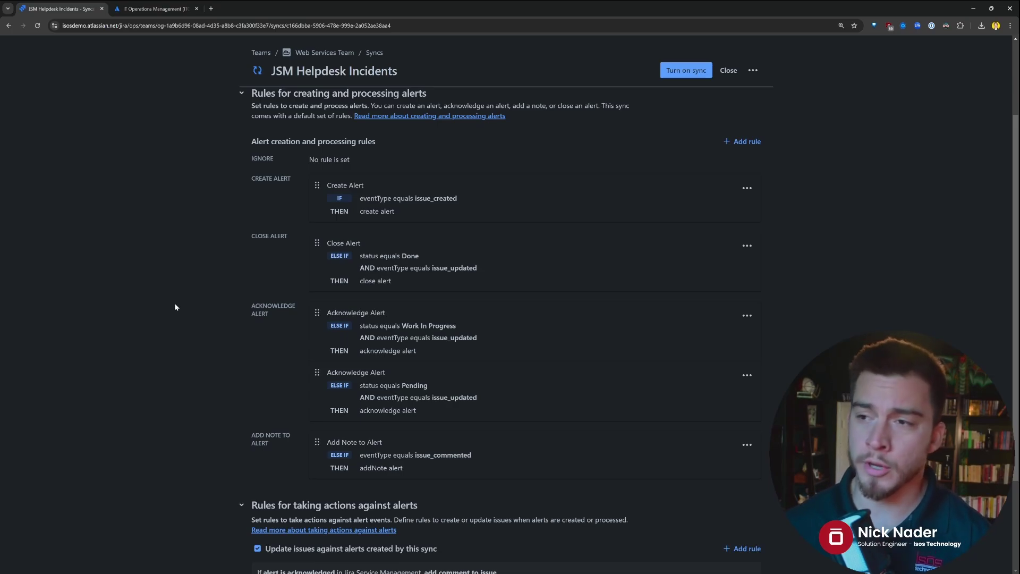
pyautogui.scroll(-3, 176, 304)
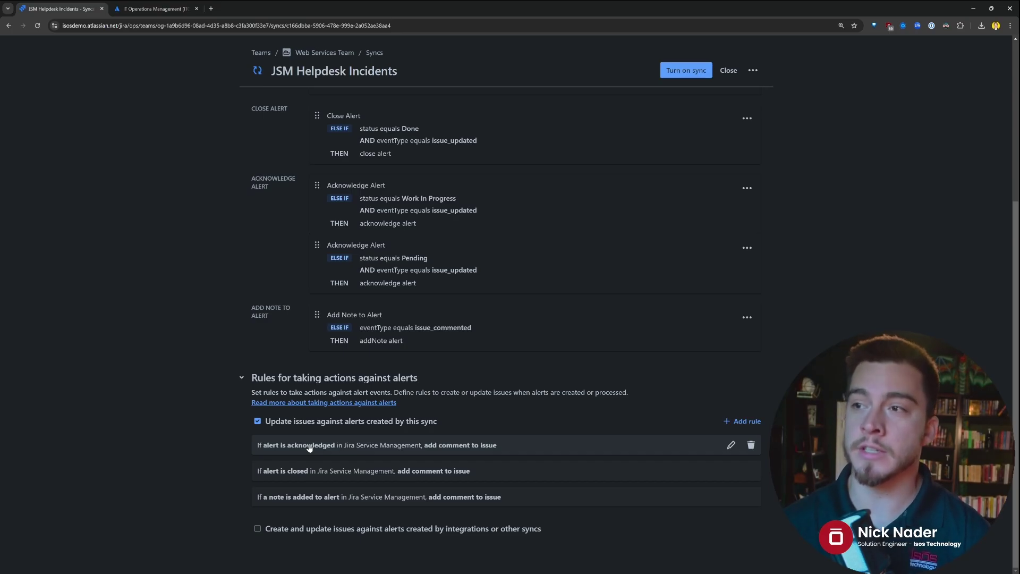
pyautogui.scroll(5, 519, 149)
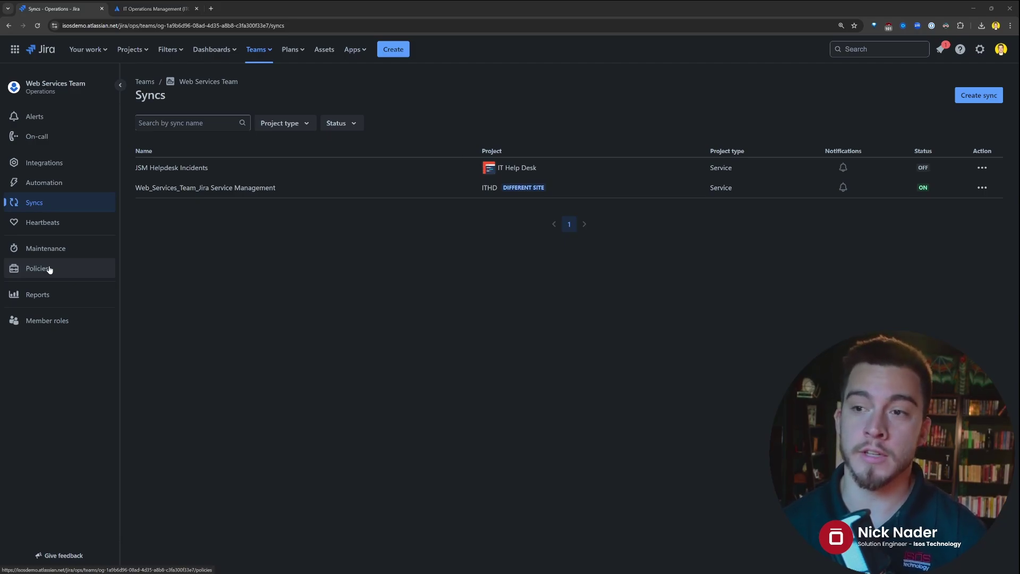
# Open the team's Automation page and browse the Information Technology (IT) rule templates.
pyautogui.click(53, 188)
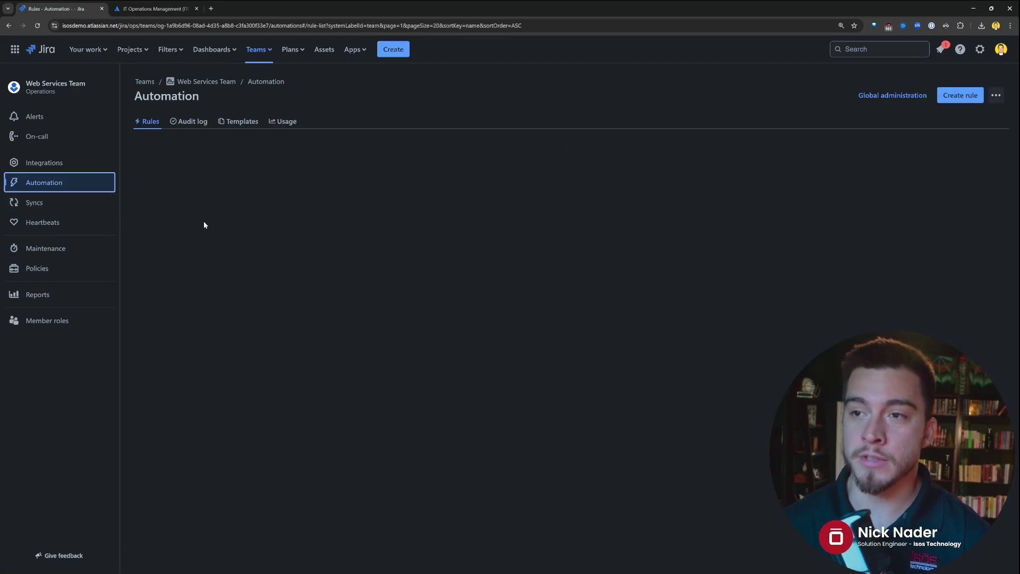
pyautogui.click(242, 123)
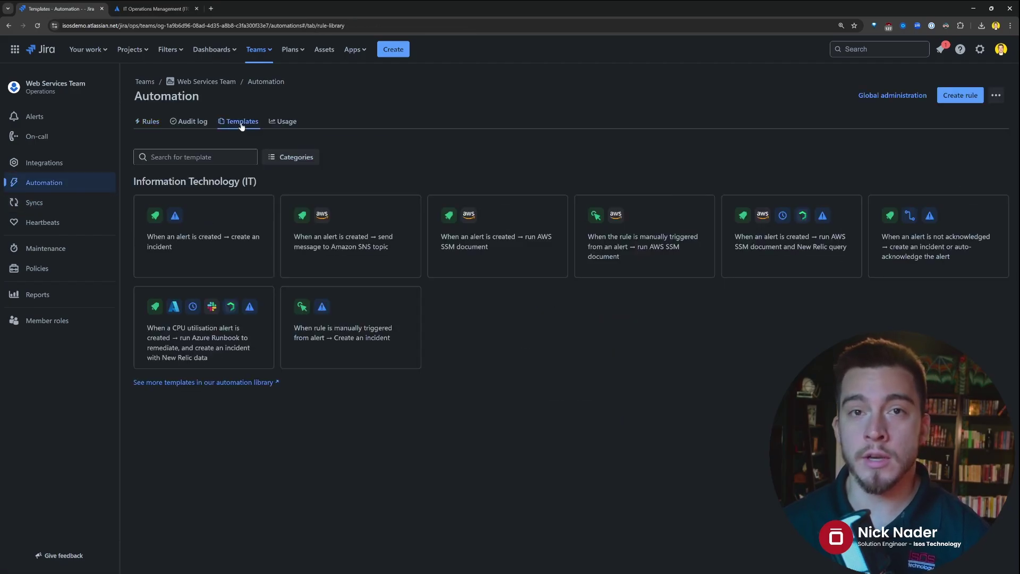
pyautogui.click(347, 244)
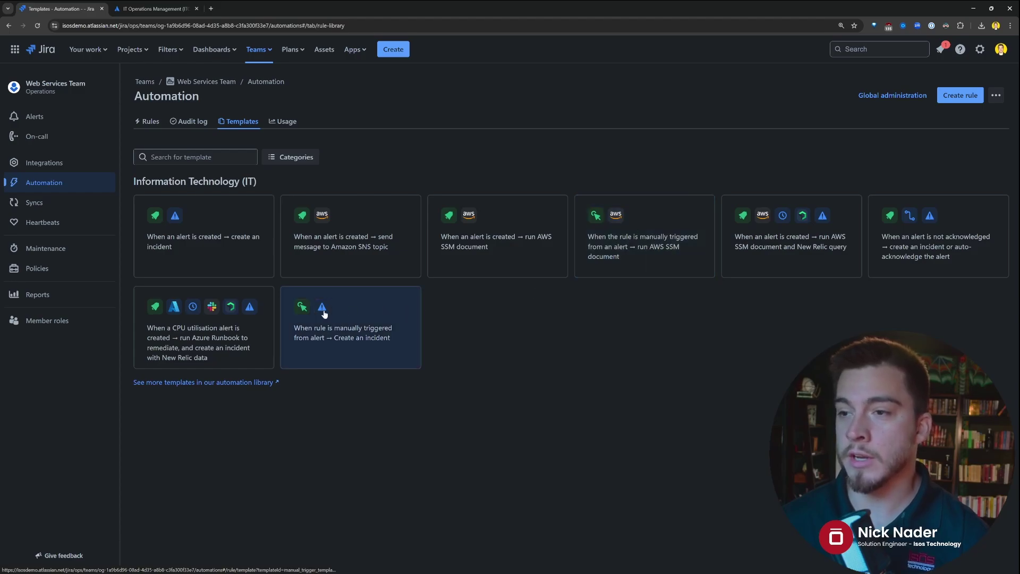
pyautogui.click(200, 335)
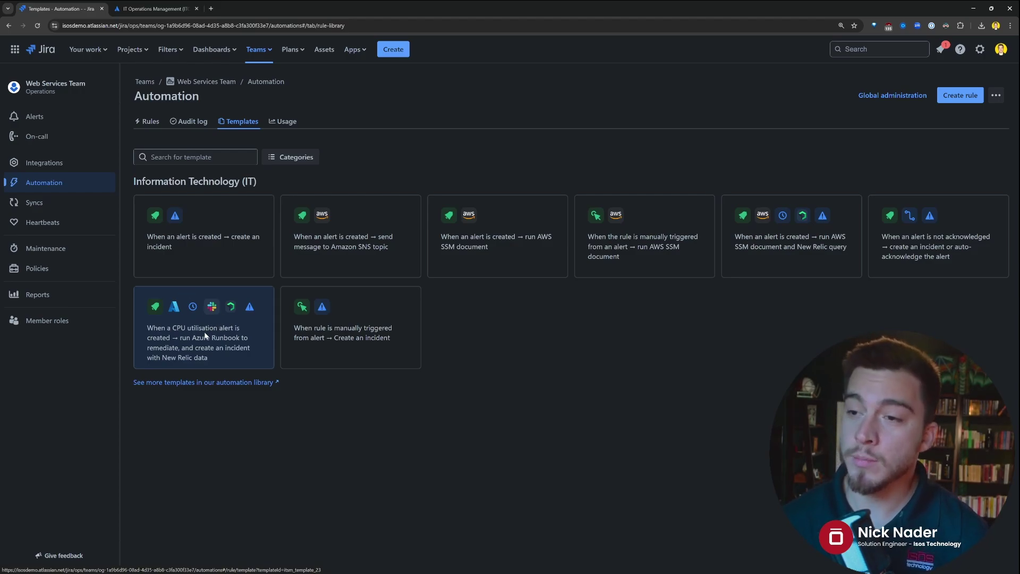
# Open the 'CPU utilisation alert → run Azure Runbook' template in the rule builder.
pyautogui.click(201, 335)
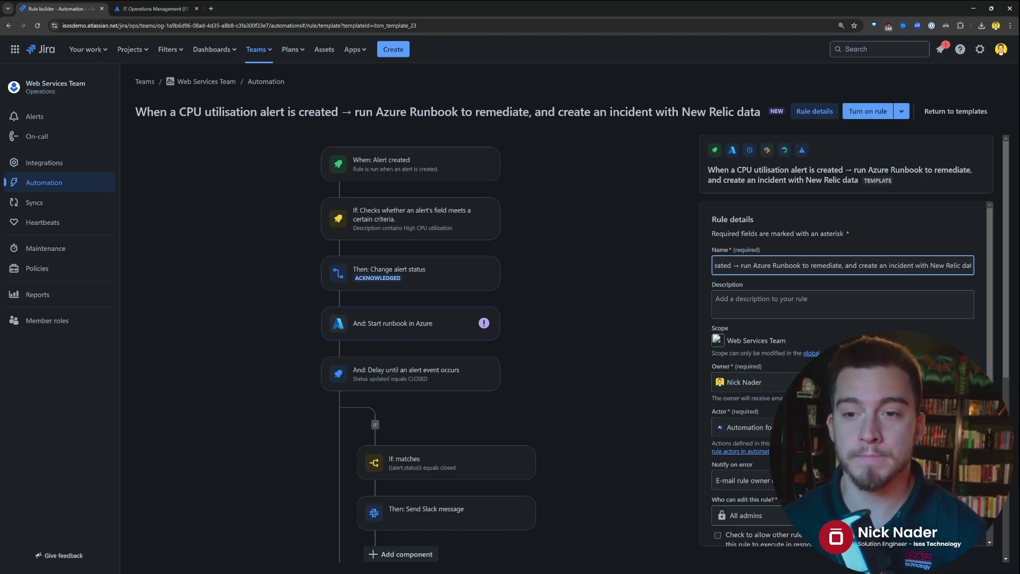
# Return to the Web Services Team profile page through the breadcrumb link.
pyautogui.click(55, 85)
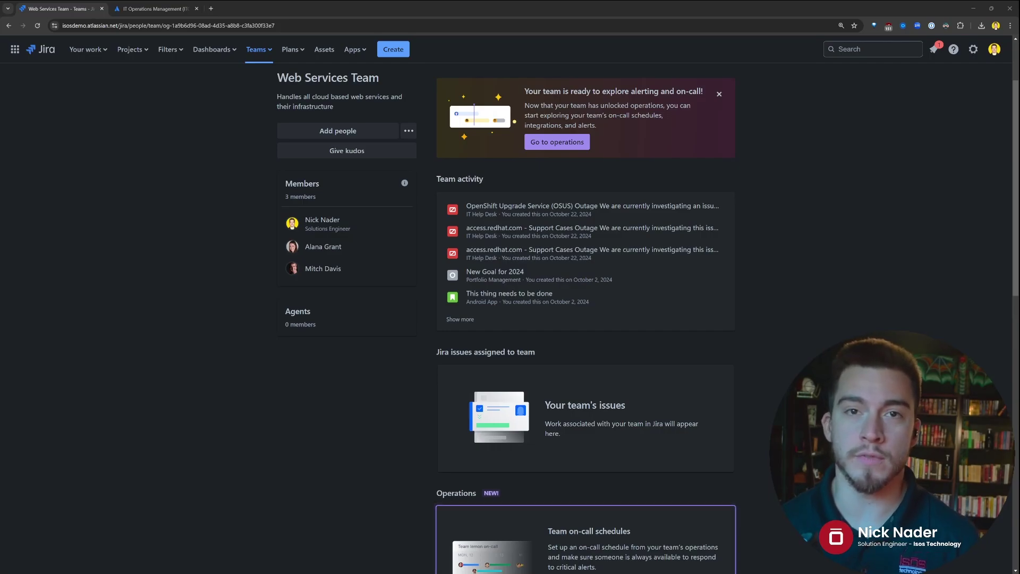